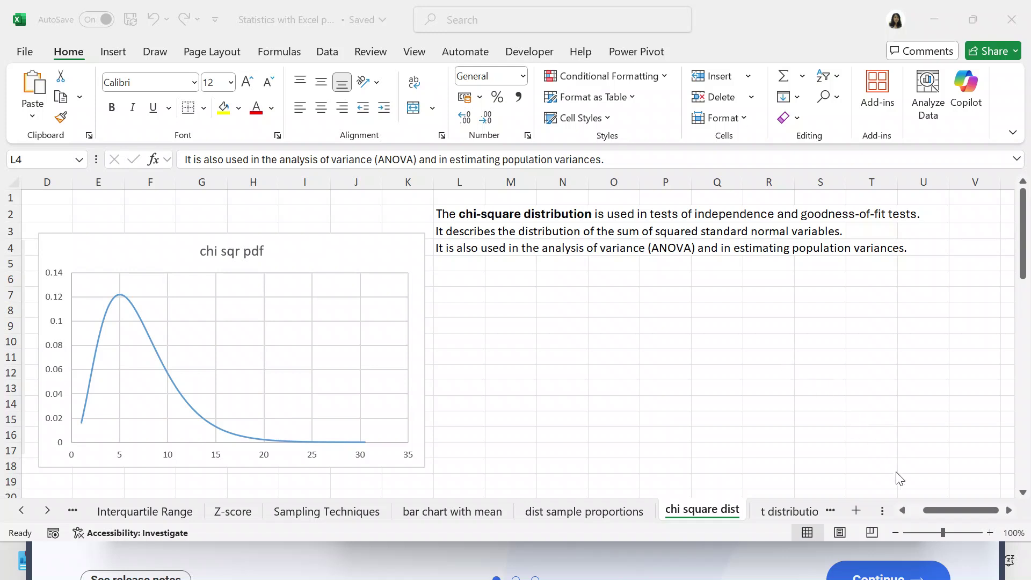
Step: Examine the X values and their ROW-based formulas in column A, from A2 to the end of the list and back to the header
click(906, 514)
click(907, 513)
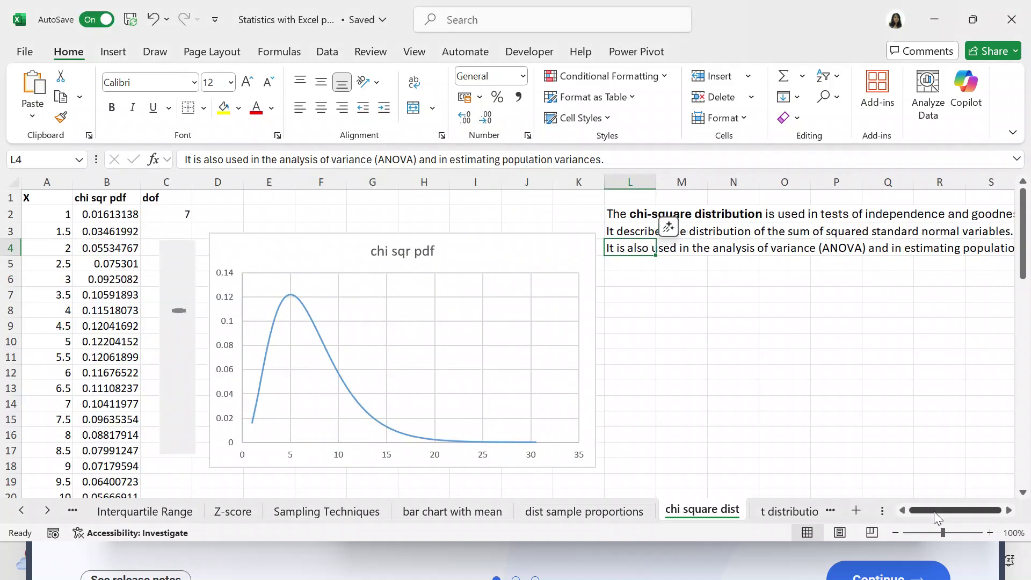
click(936, 515)
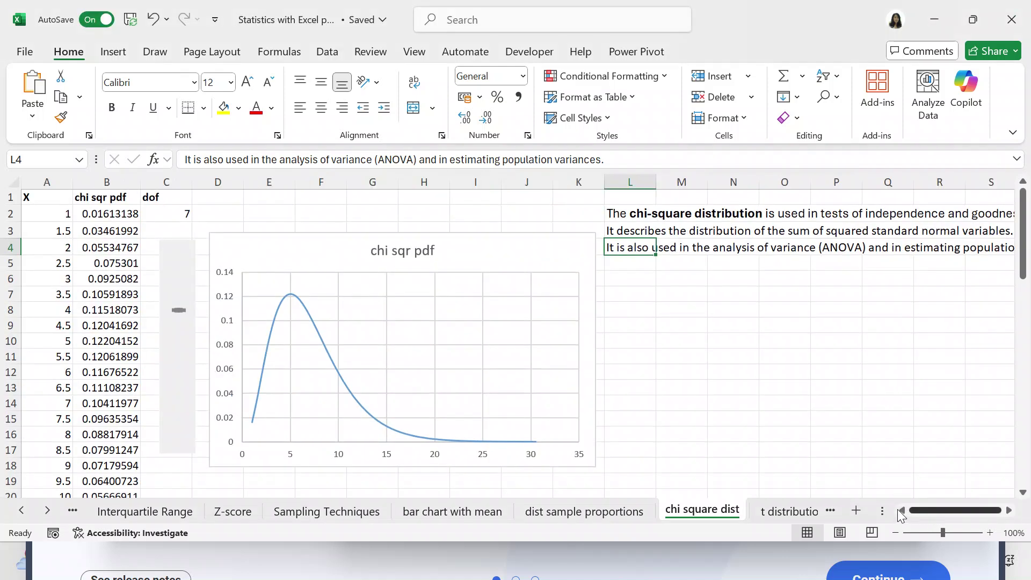
click(60, 215)
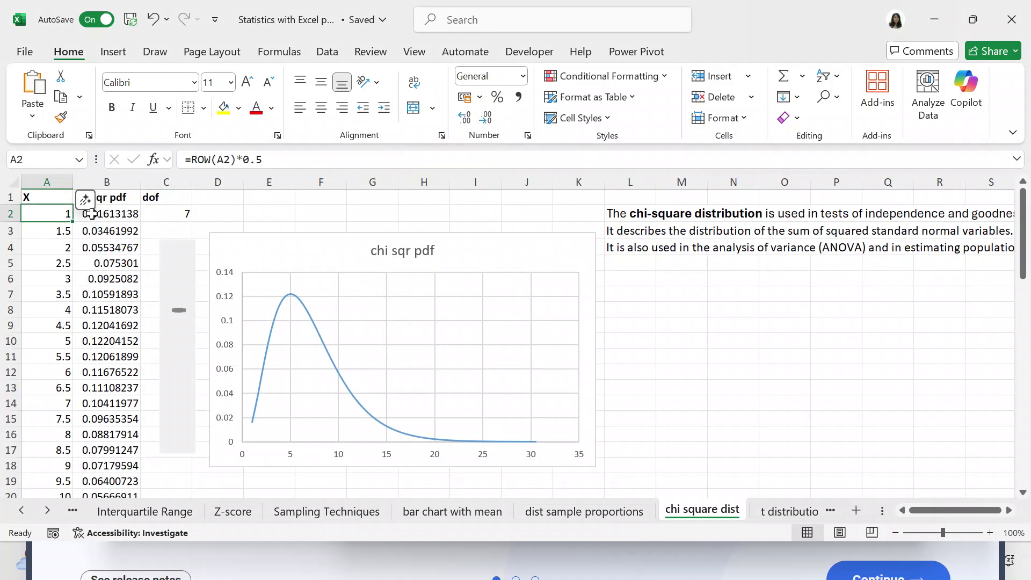
key(Down)
key(Down)
key(Down)
key(Down)
key(Down)
key(Down)
key(Down)
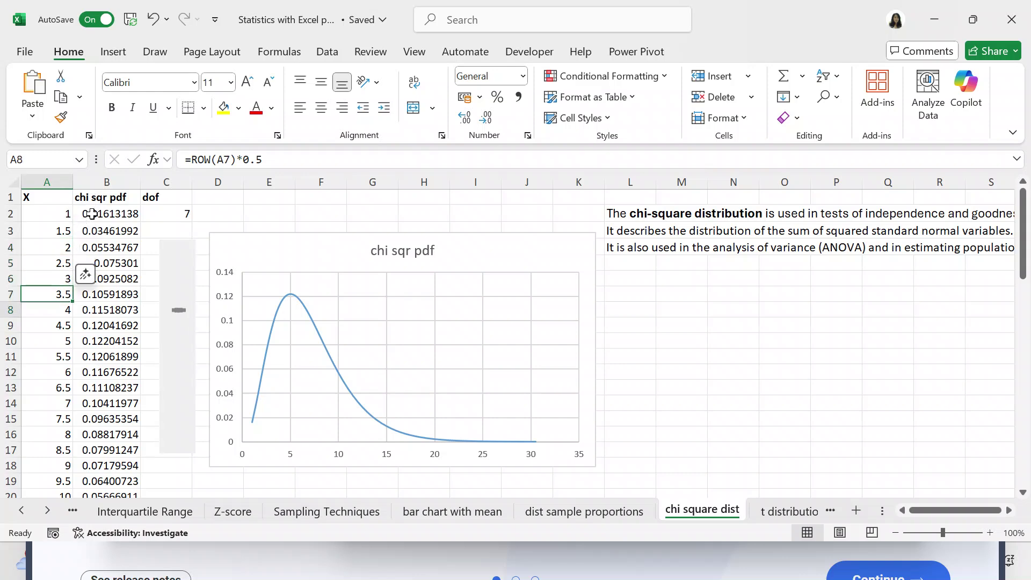
key(Down)
key(Down)
key(Down)
key(Down)
key(Down)
key(Down)
key(Down)
key(Down)
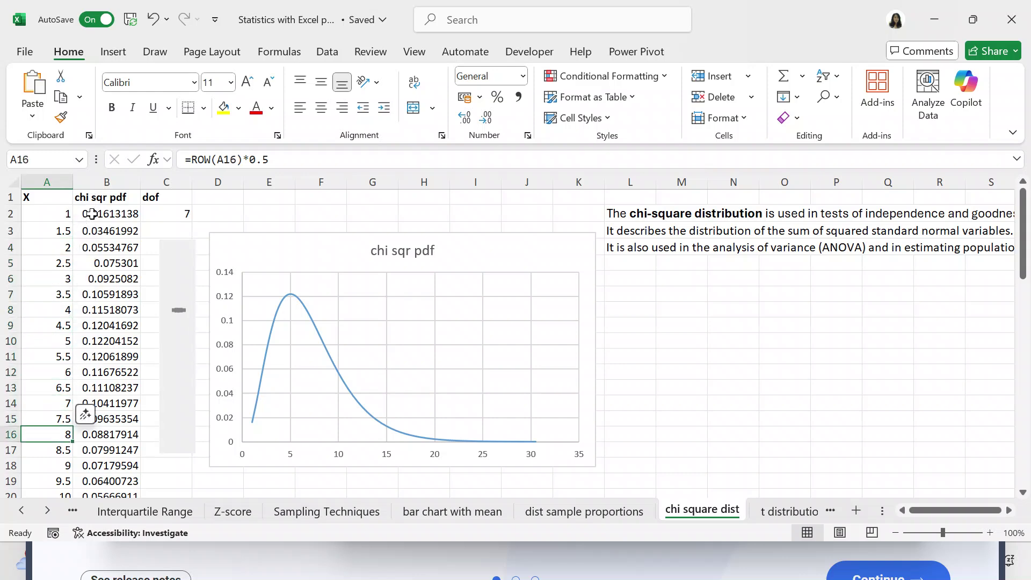
key(Down)
key(Down)
key(Down)
key(Down)
key(Down)
key(Down)
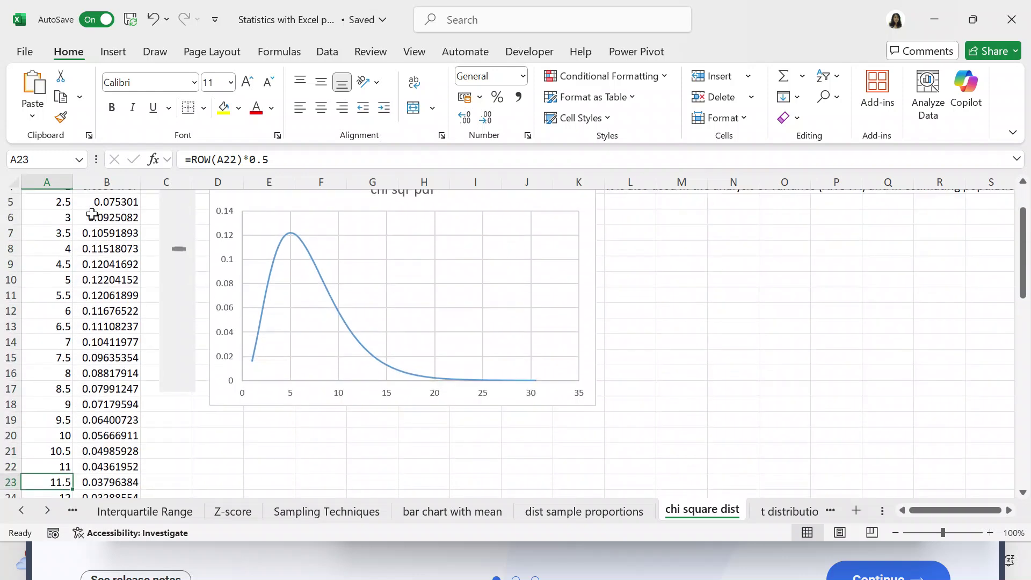
key(Down)
key(Down)
key(Down)
key(Down)
key(Down)
key(Down)
key(Down)
key(Down)
key(Down)
key(Down)
key(Down)
key(Down)
key(Down)
key(Down)
key(Down)
key(Down)
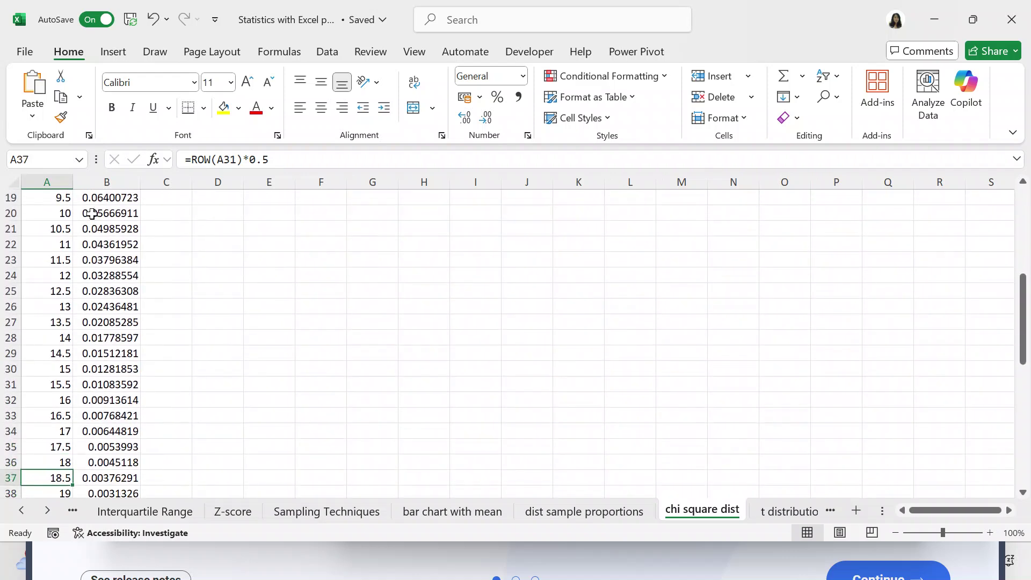
key(Down)
key(Down)
key(Down)
key(Down)
key(Down)
key(Down)
key(Down)
key(Down)
key(Down)
key(Down)
key(Down)
key(Down)
key(Down)
key(Down)
key(Down)
key(Down)
key(Down)
key(Down)
key(Down)
key(Down)
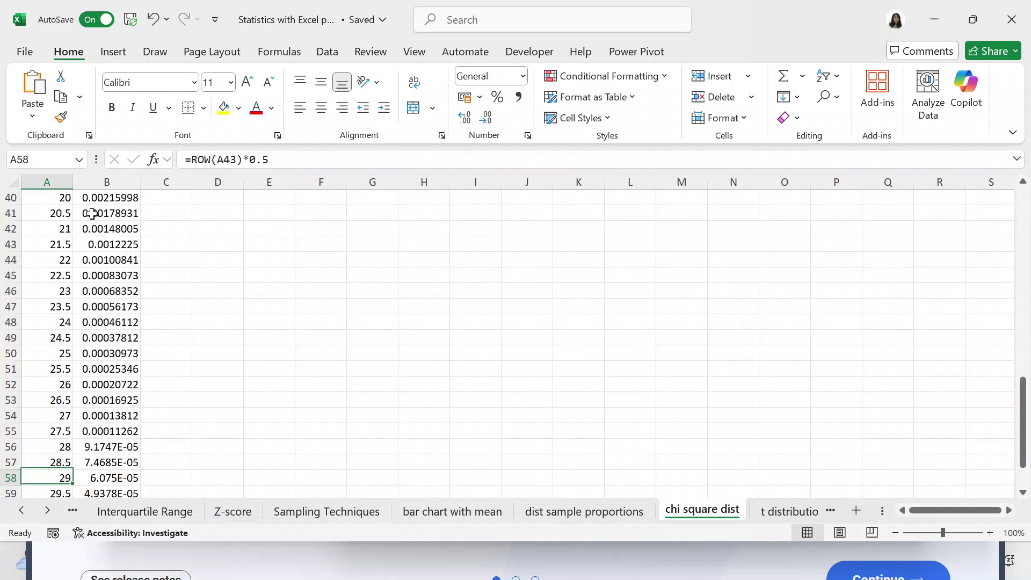
key(Down)
key(Up)
key(Up)
key(Up)
key(Up)
key(Up)
key(Up)
key(Up)
key(Up)
key(Up)
key(Up)
key(Up)
key(Up)
key(Up)
key(Up)
key(Up)
key(Up)
key(Up)
key(Up)
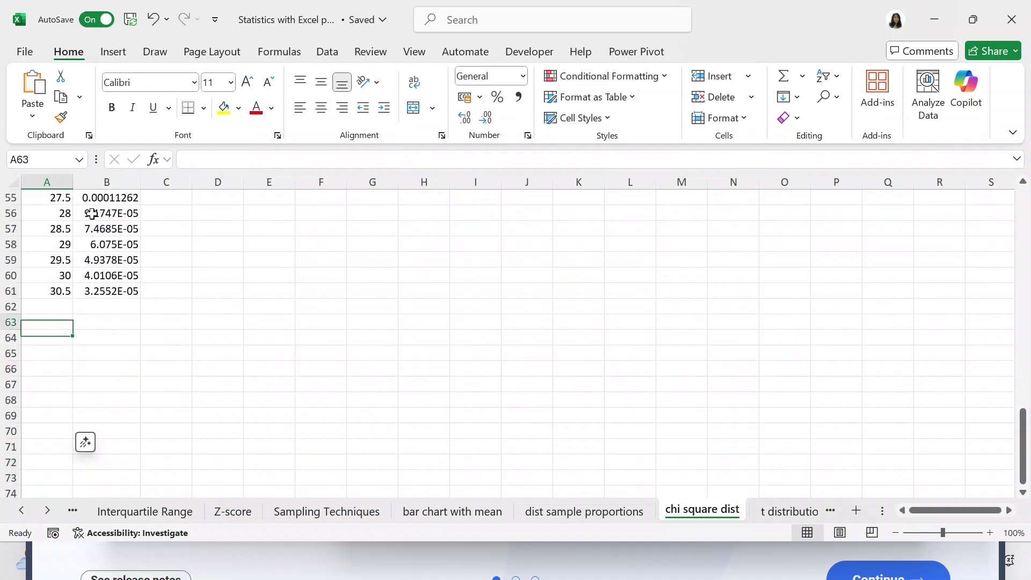
key(Up)
key(Up)
key(Up)
key(Up)
key(Up)
key(Up)
key(Up)
key(Up)
key(Up)
key(Up)
key(Up)
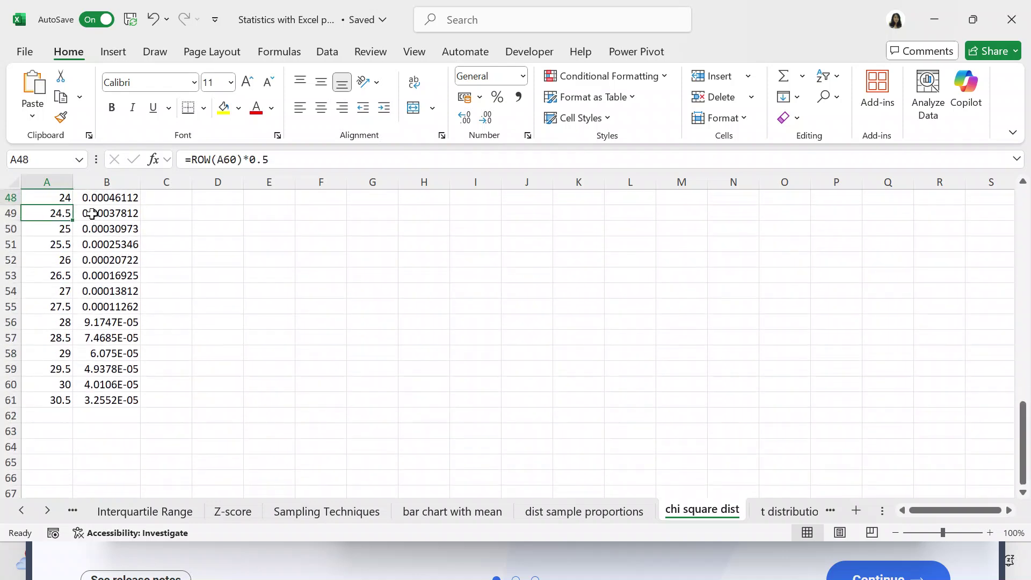
key(Up)
key(Up)
key(Up)
key(Up)
key(Up)
key(Up)
key(Up)
key(Up)
key(Up)
key(Up)
key(Up)
key(Up)
key(Up)
key(Up)
key(Up)
key(Up)
key(Up)
key(Up)
key(Up)
key(Up)
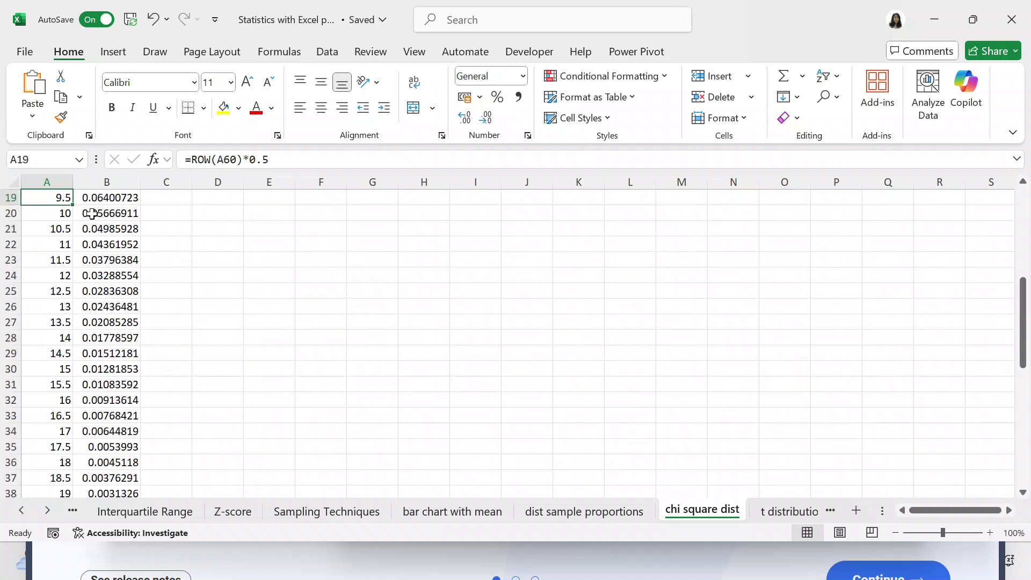
key(Up)
key(Up)
key(Up)
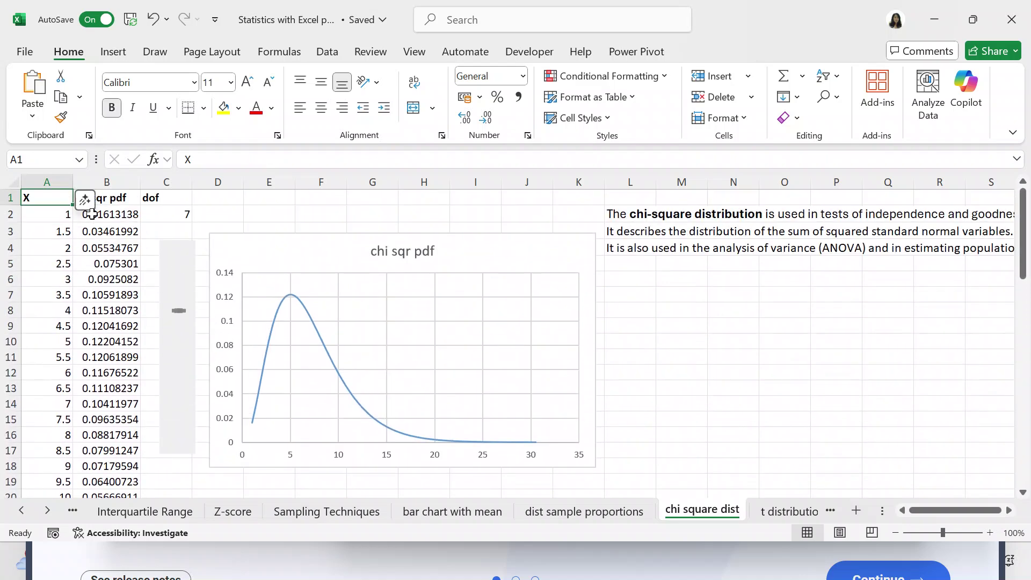
Step: Inspect the CHISQ.DIST formula in B2, including its references to the X value and the degrees of freedom
click(105, 211)
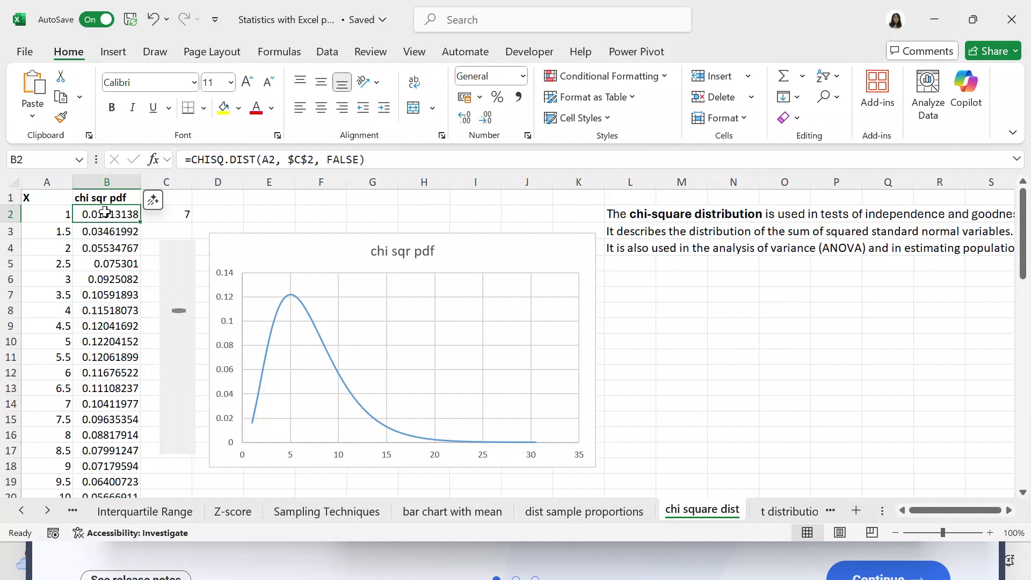
click(253, 209)
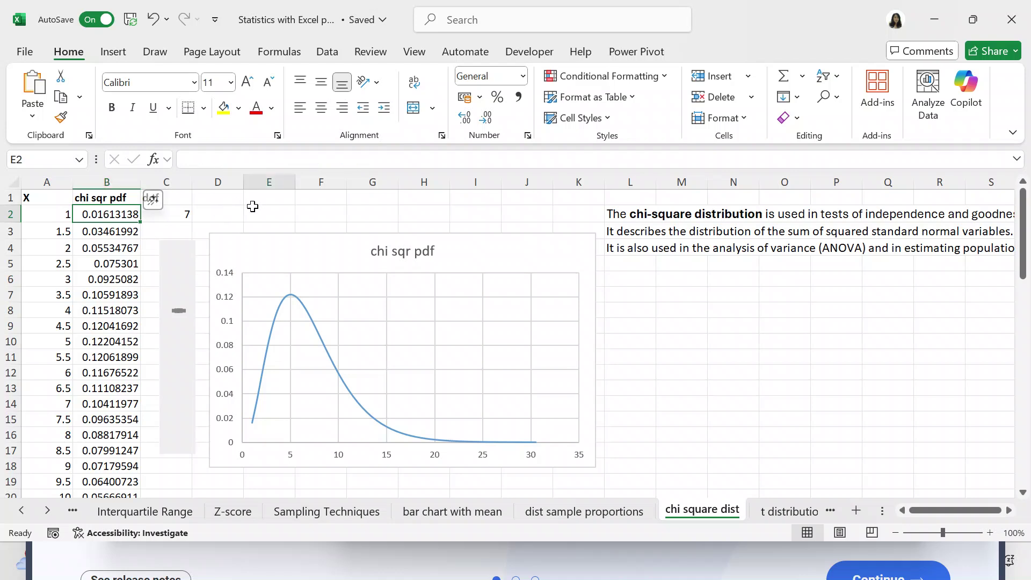
click(118, 214)
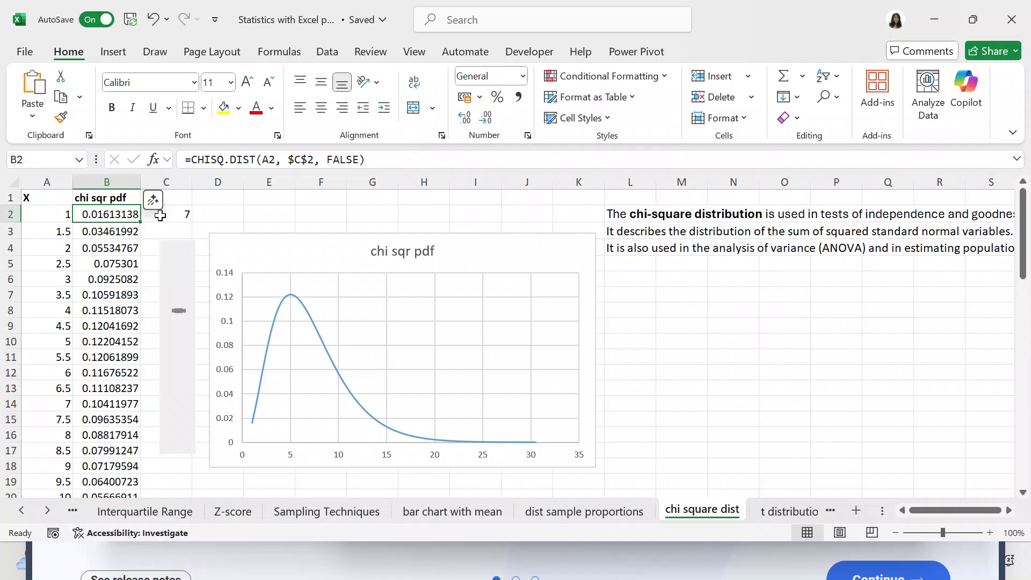
click(264, 202)
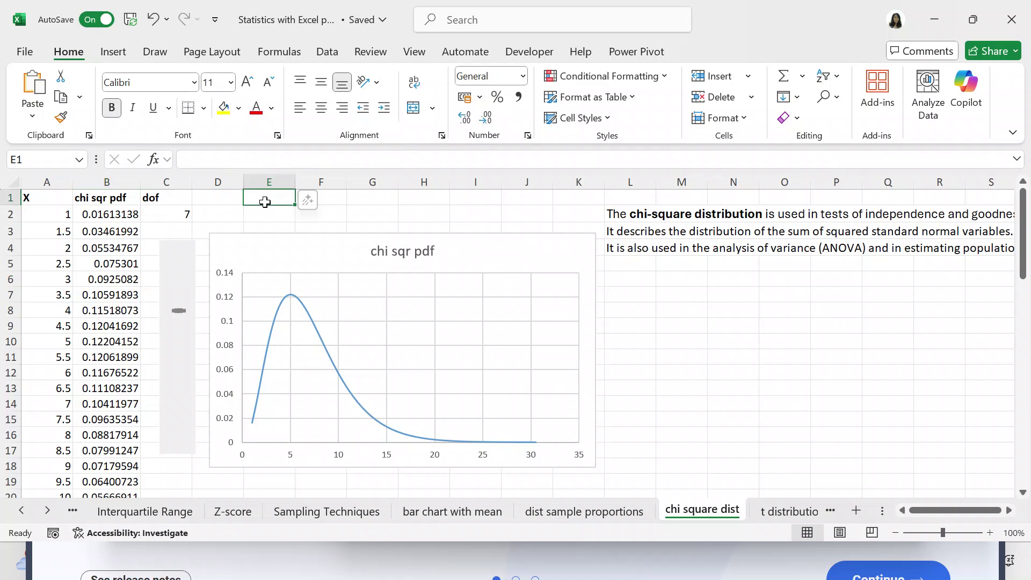
Step: Raise the degrees of freedom in C2 to 11 and on to 14 using the scroll bar control beneath it
click(182, 329)
click(181, 329)
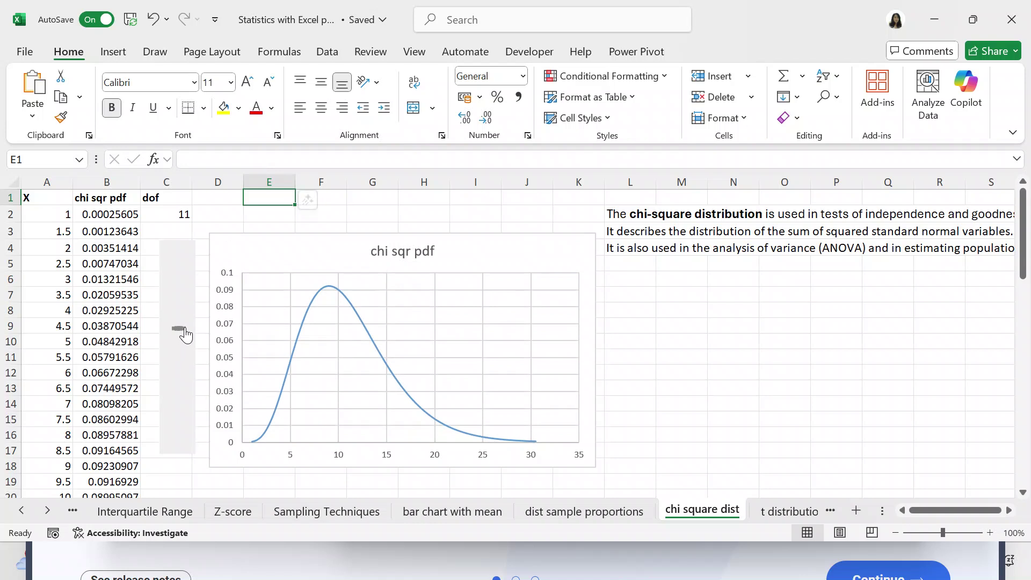
drag(183, 333, 182, 342)
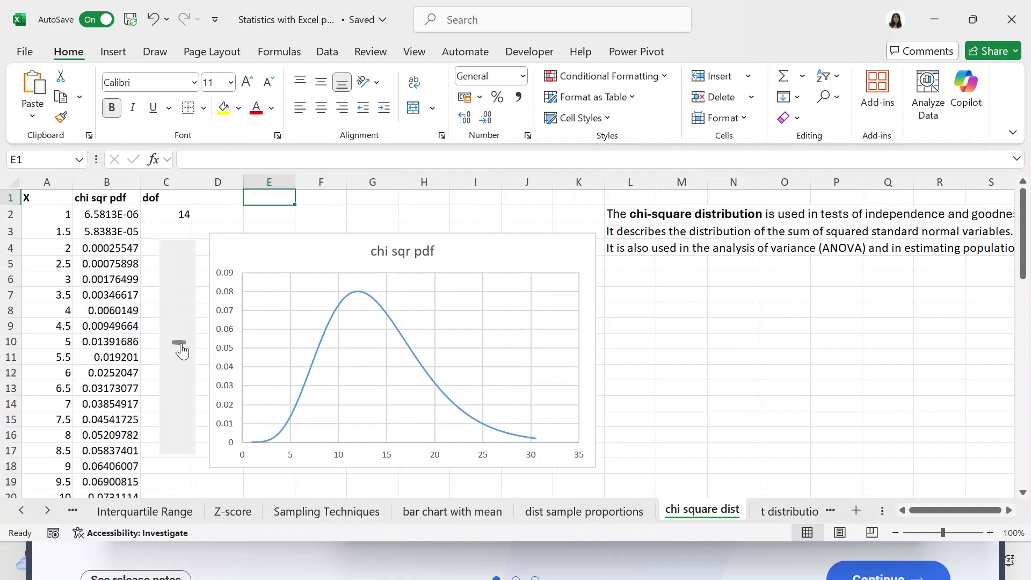
Step: Lower the degrees of freedom in C2 to 0, and raise it to 4 using the scroll bar control on the sheet
drag(184, 348, 177, 263)
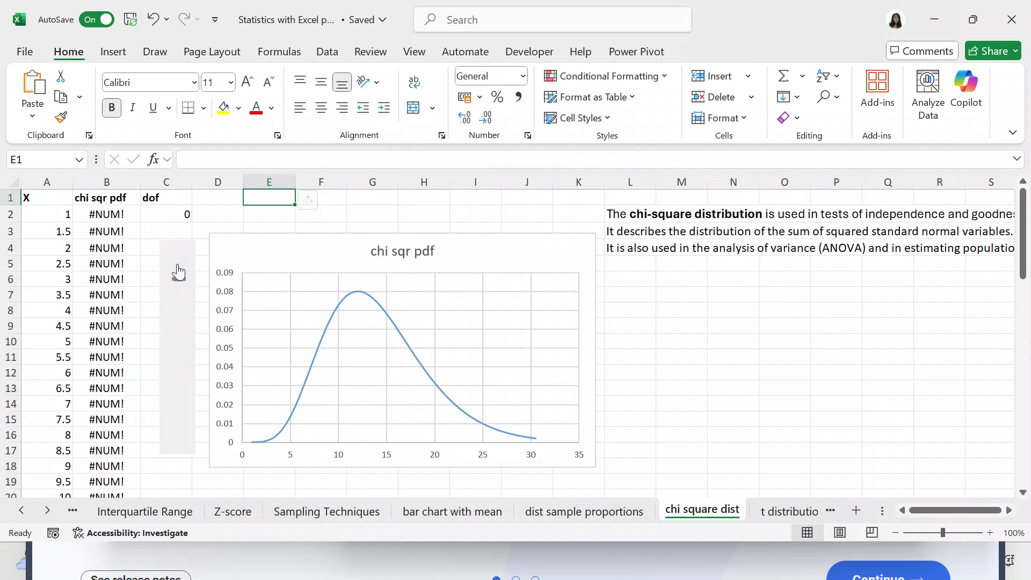
drag(179, 275, 179, 280)
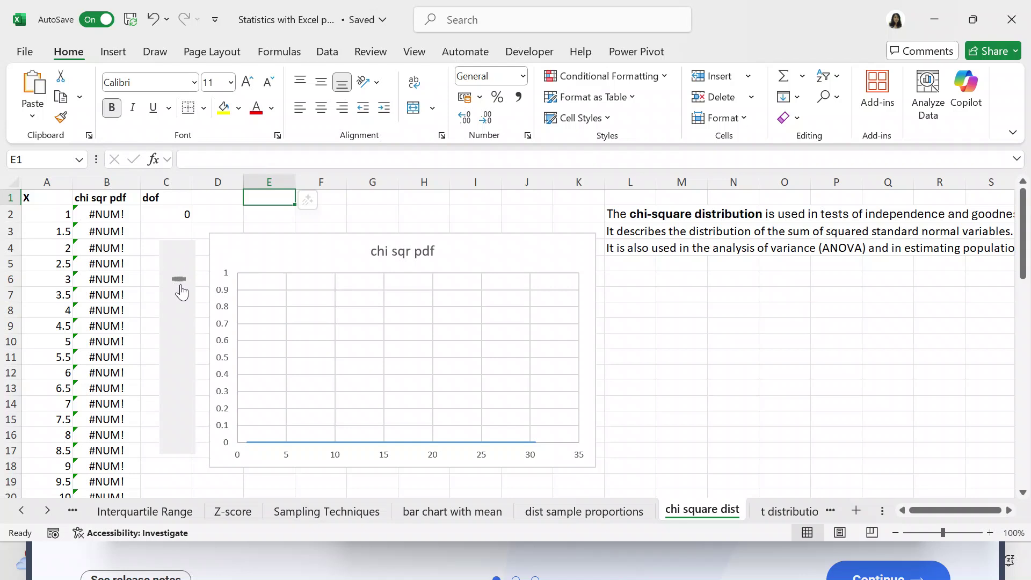
drag(182, 288, 178, 304)
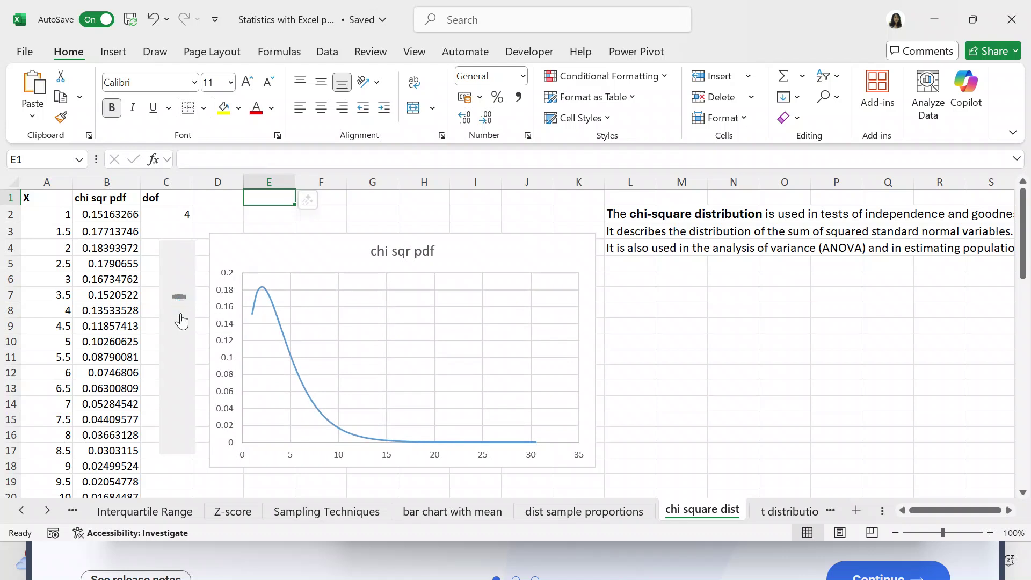
Step: Set the degrees of freedom in C2 to 20 with the sheet's scroll bar control and select the density formula in B2
click(181, 321)
click(182, 375)
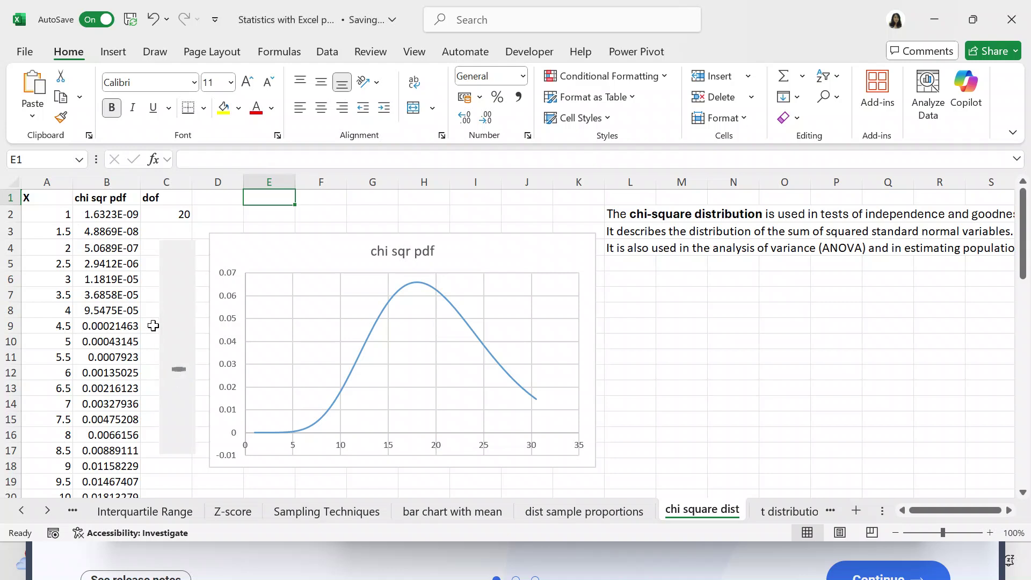
click(118, 214)
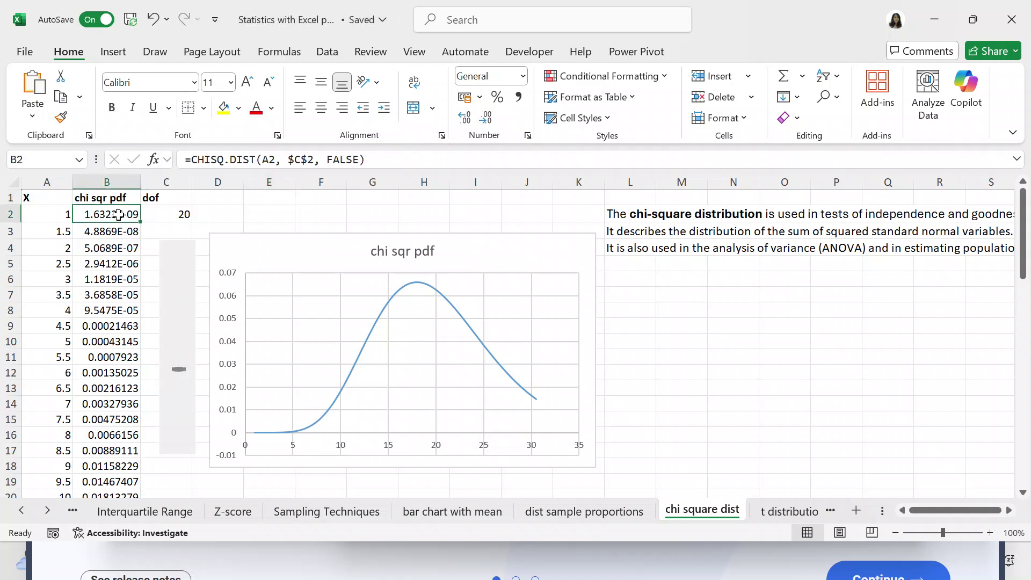